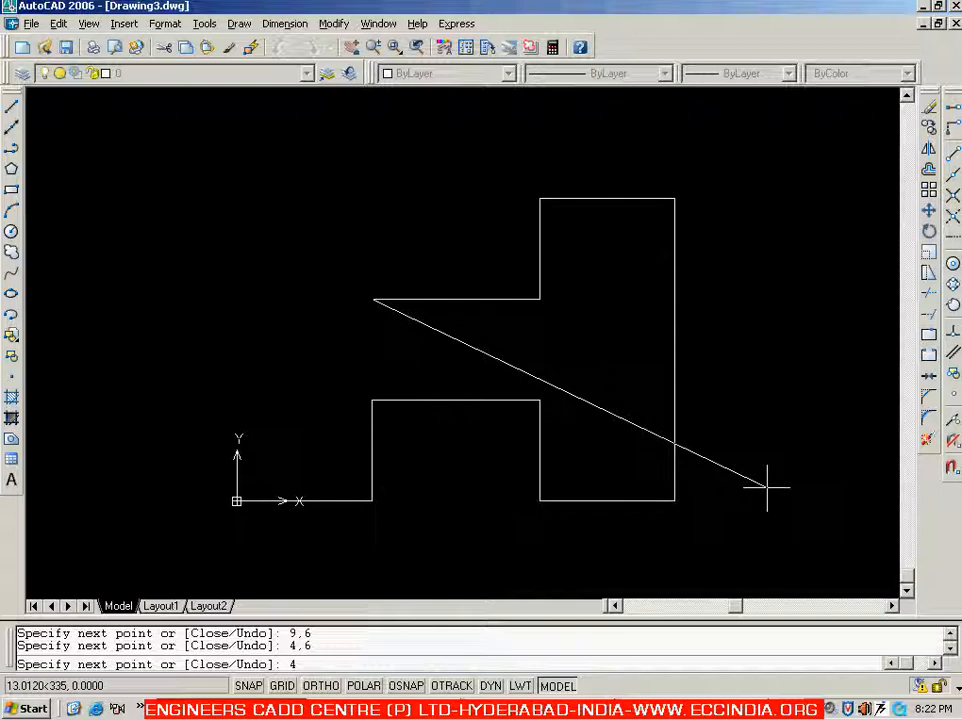
- Complete the H-shaped outline with line points 4,9, 0,9 and 0,0, and end the line
key(Return)
key(alt+Tab)
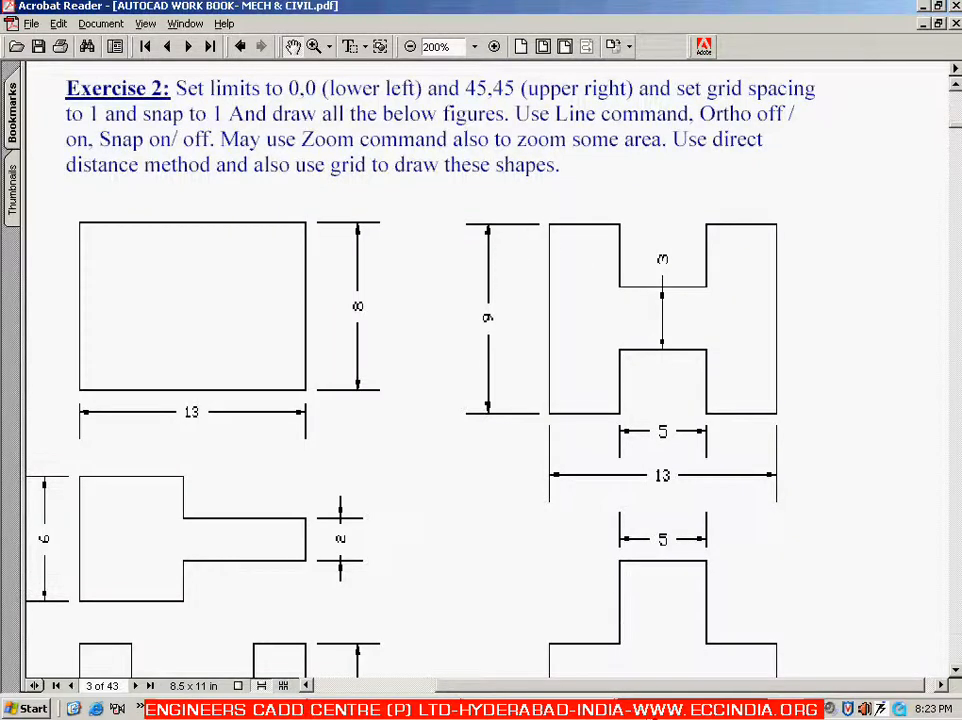
key(alt+Tab)
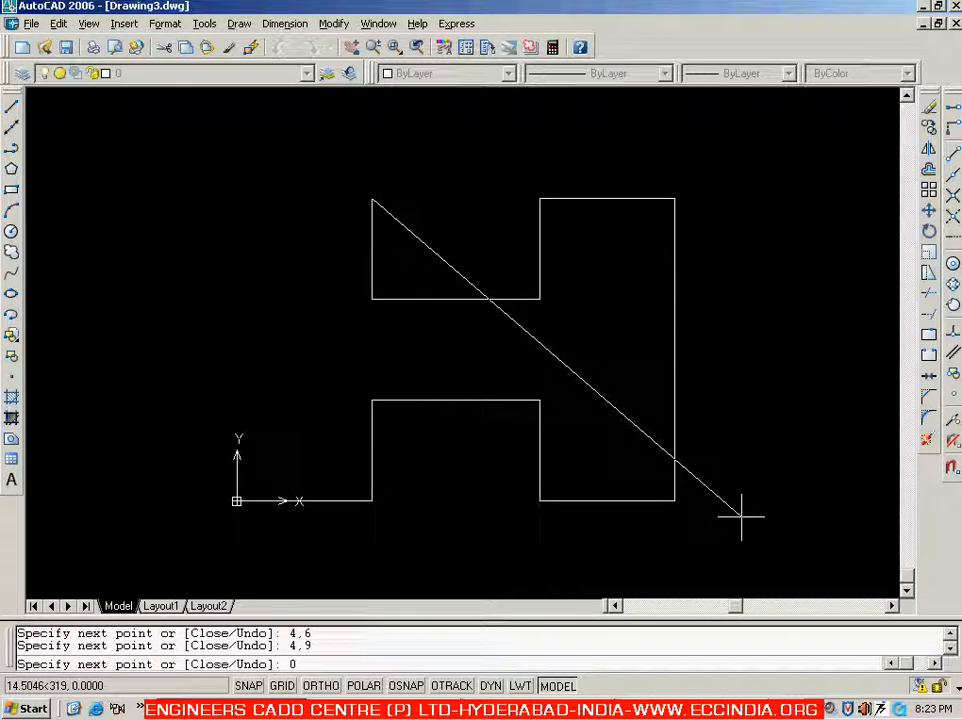
key(Return)
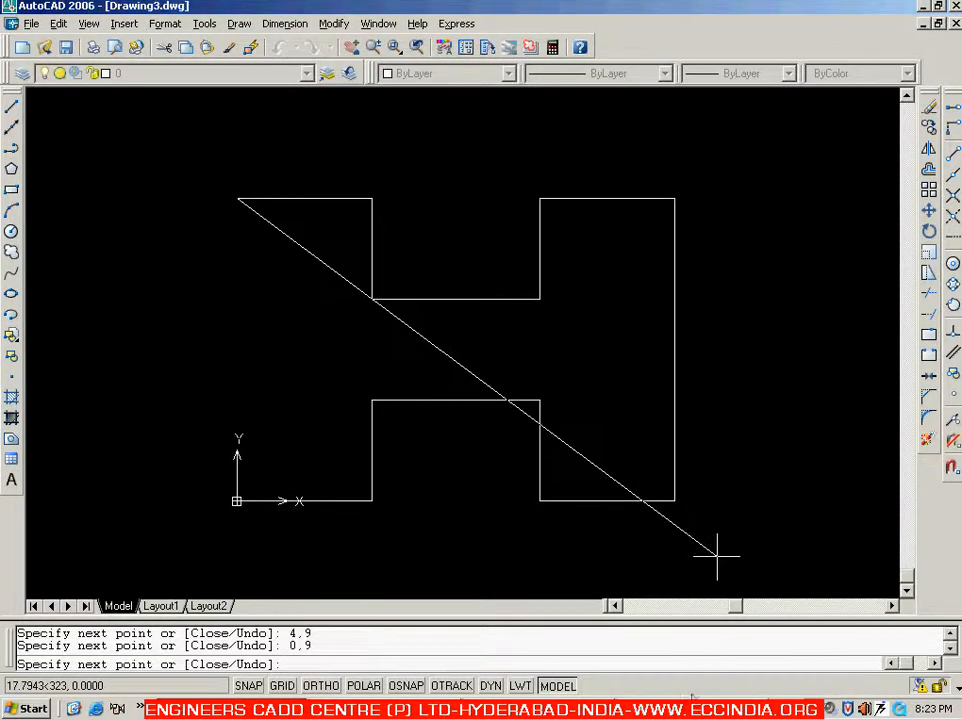
key(alt+Tab)
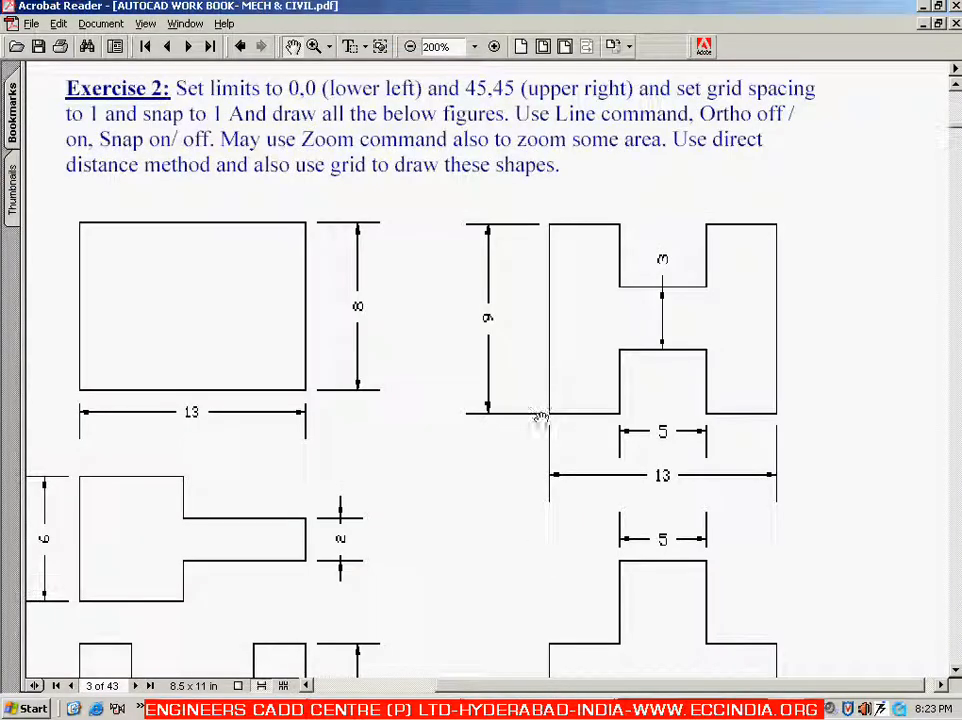
key(alt+Tab)
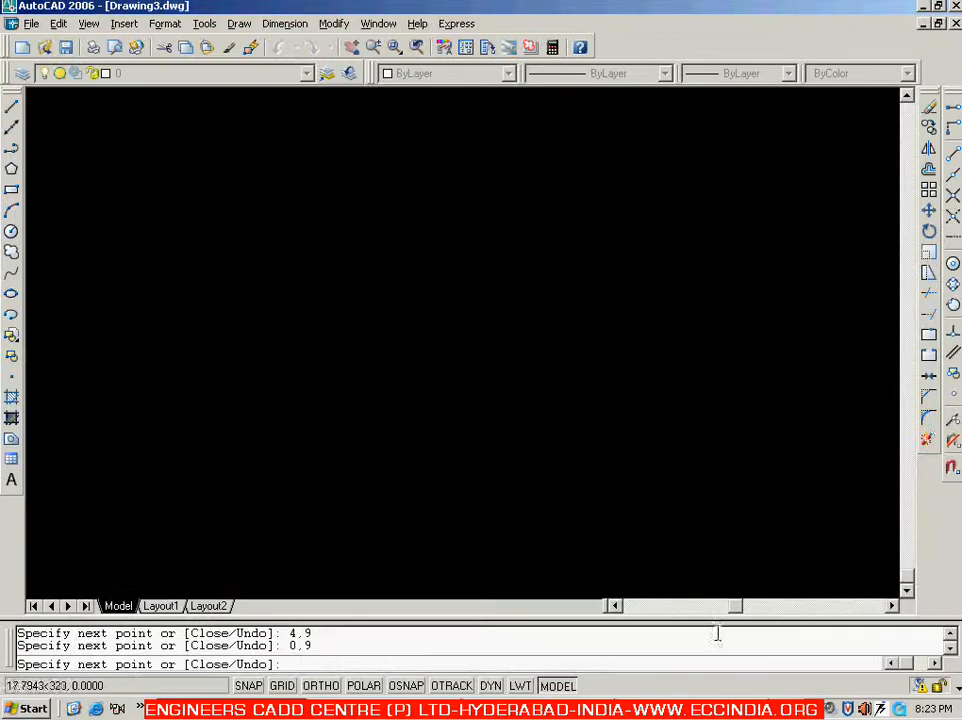
text(0,0)
key(Return)
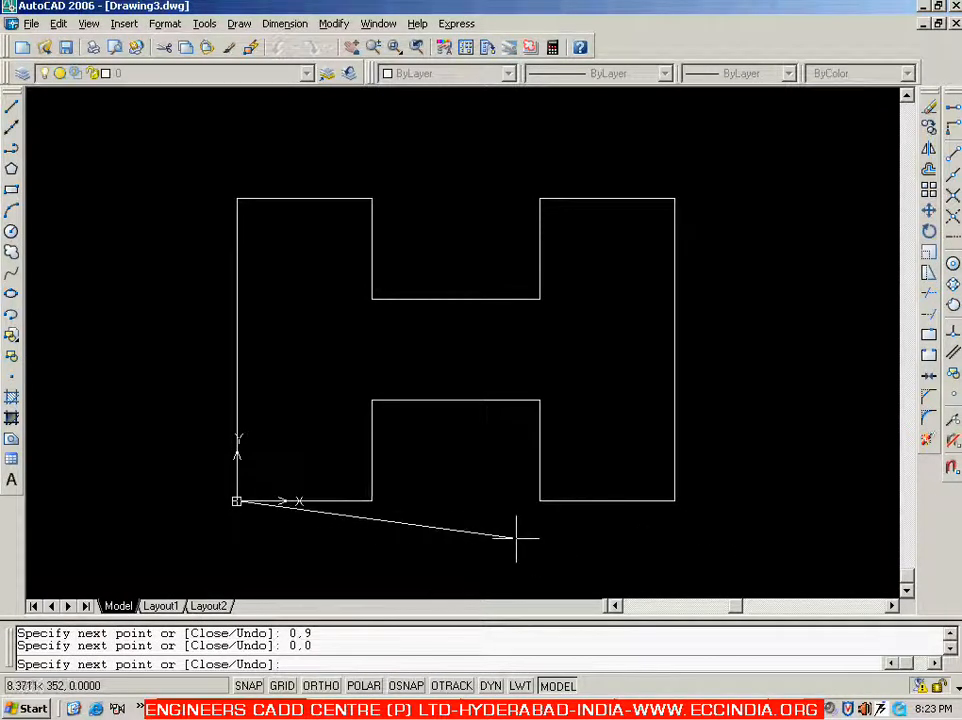
key(Escape)
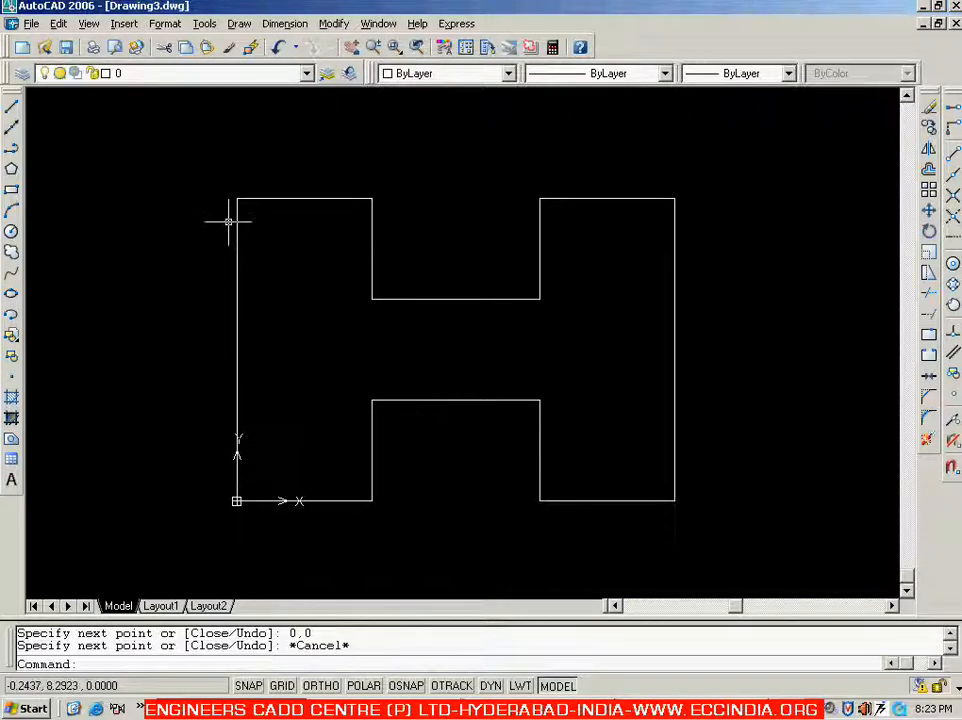
- Erase the entire H-shaped outline from the drawing
click(194, 169)
click(688, 514)
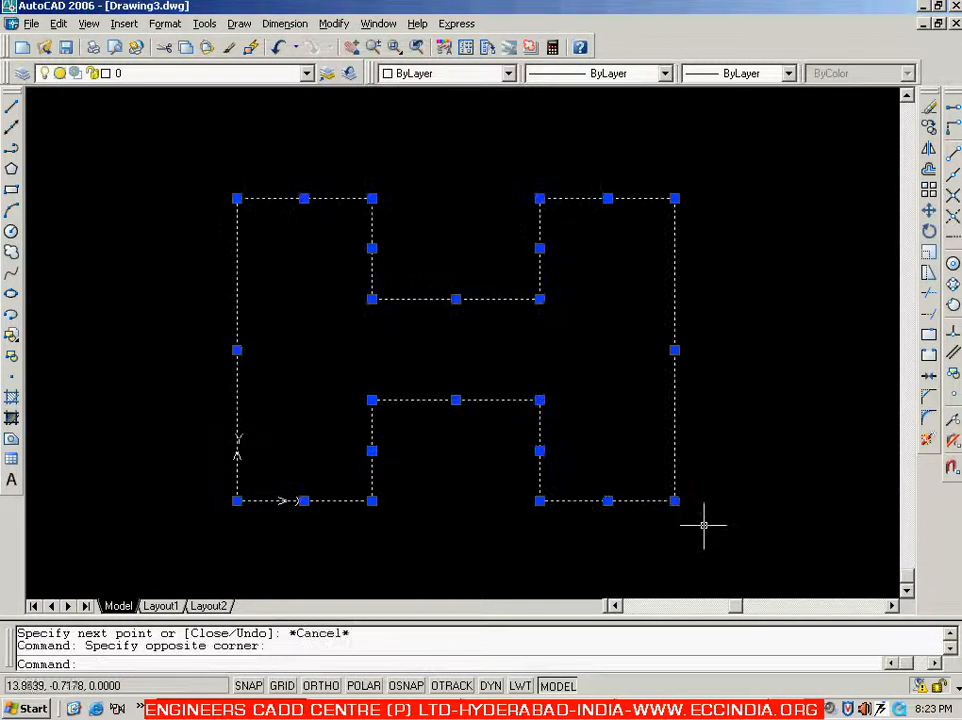
key(Delete)
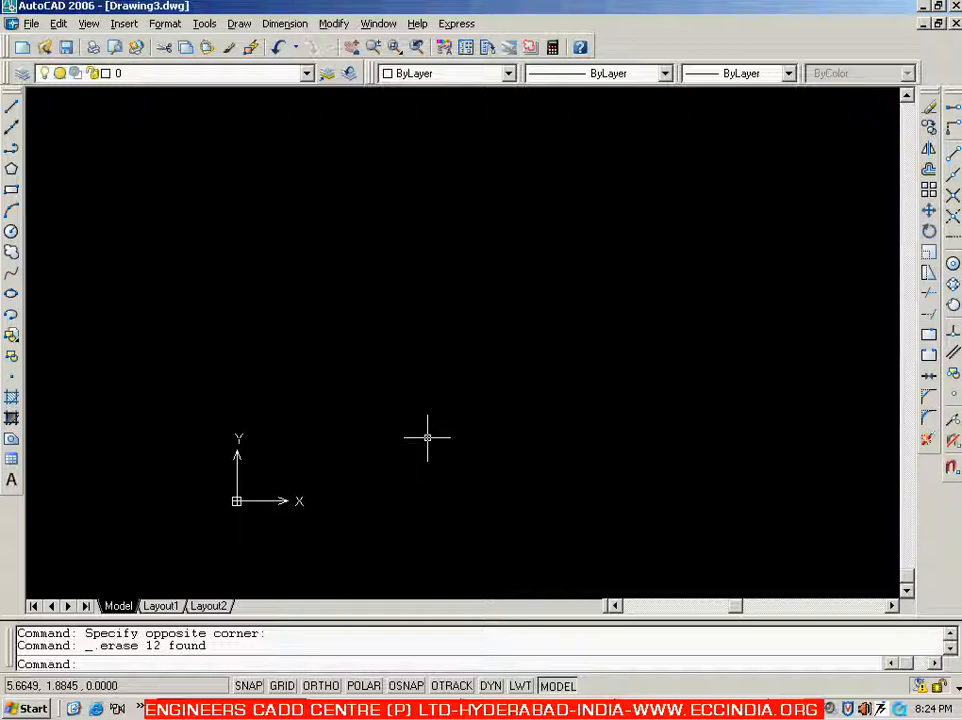
key(alt+Tab)
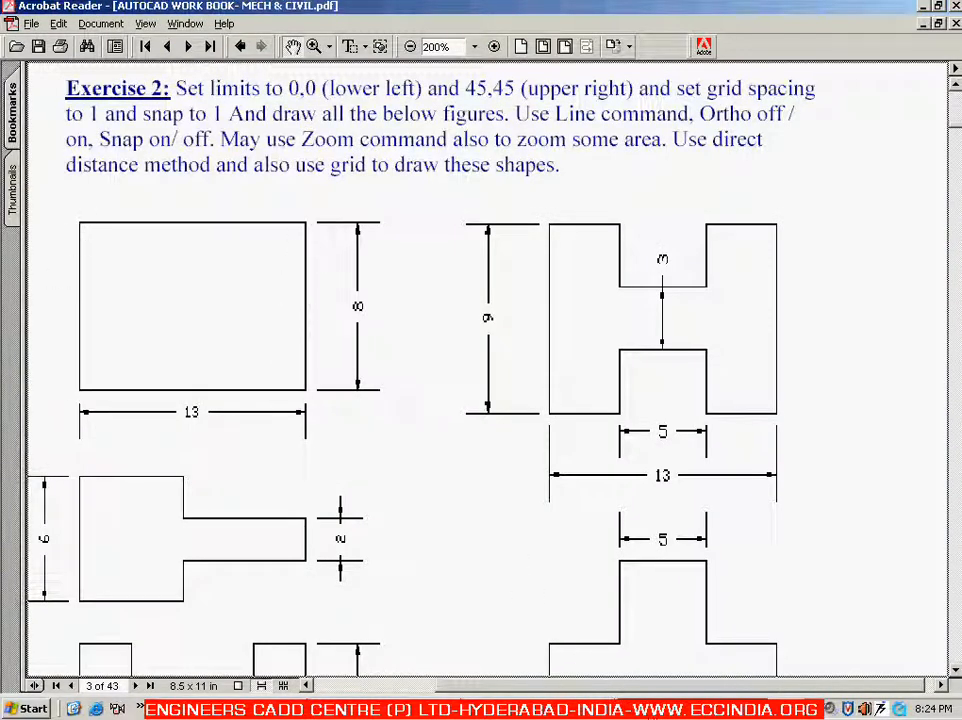
key(alt+Tab)
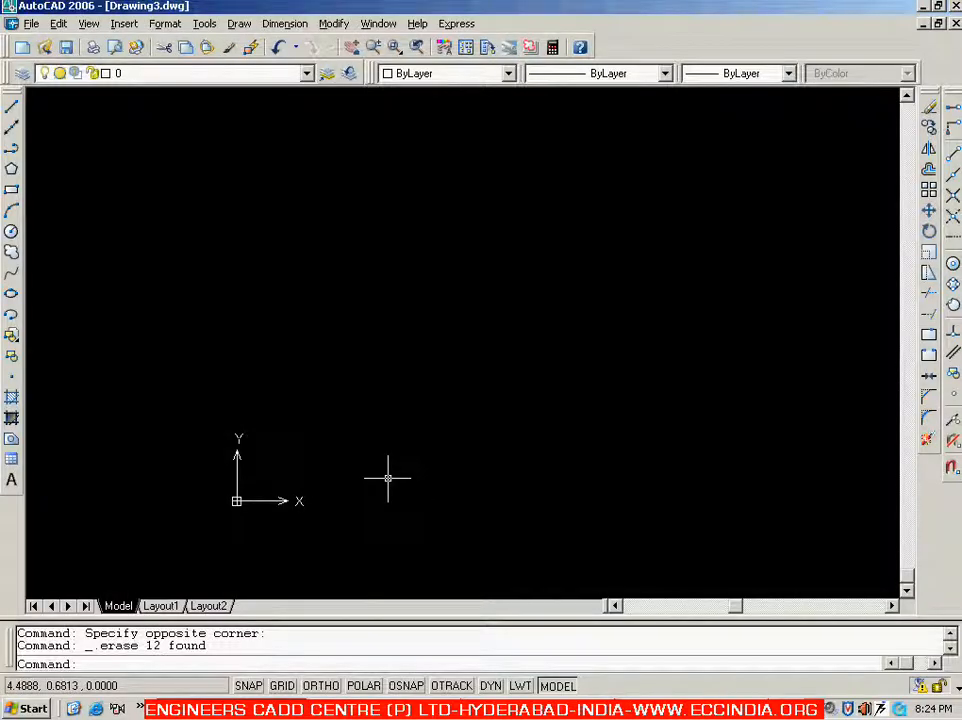
text(l)
key(Return)
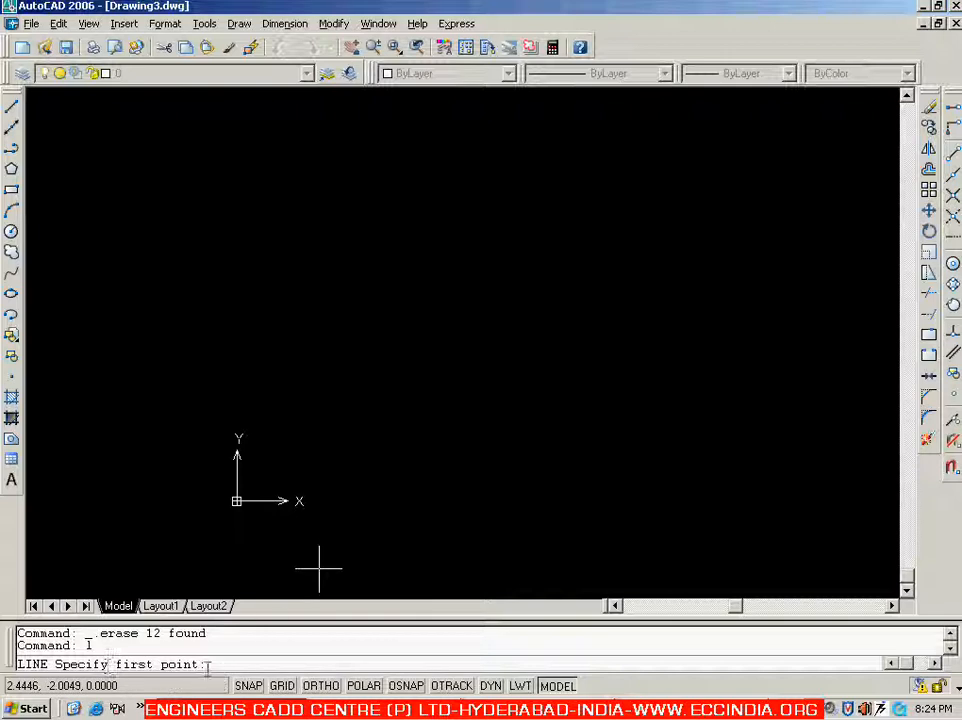
click(348, 449)
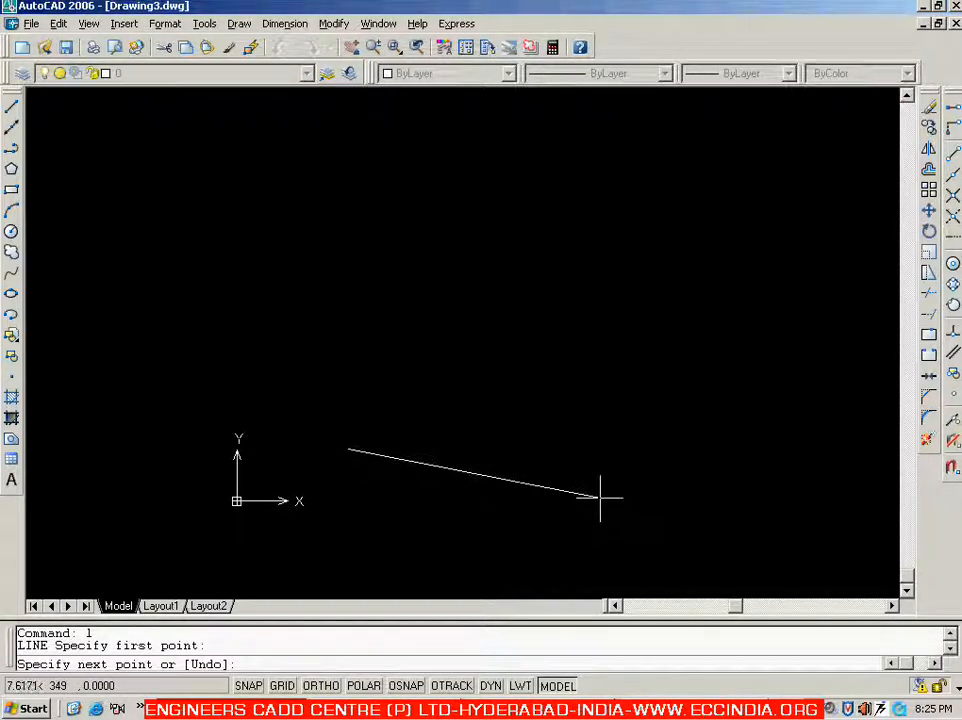
key(F8)
text(@@@)
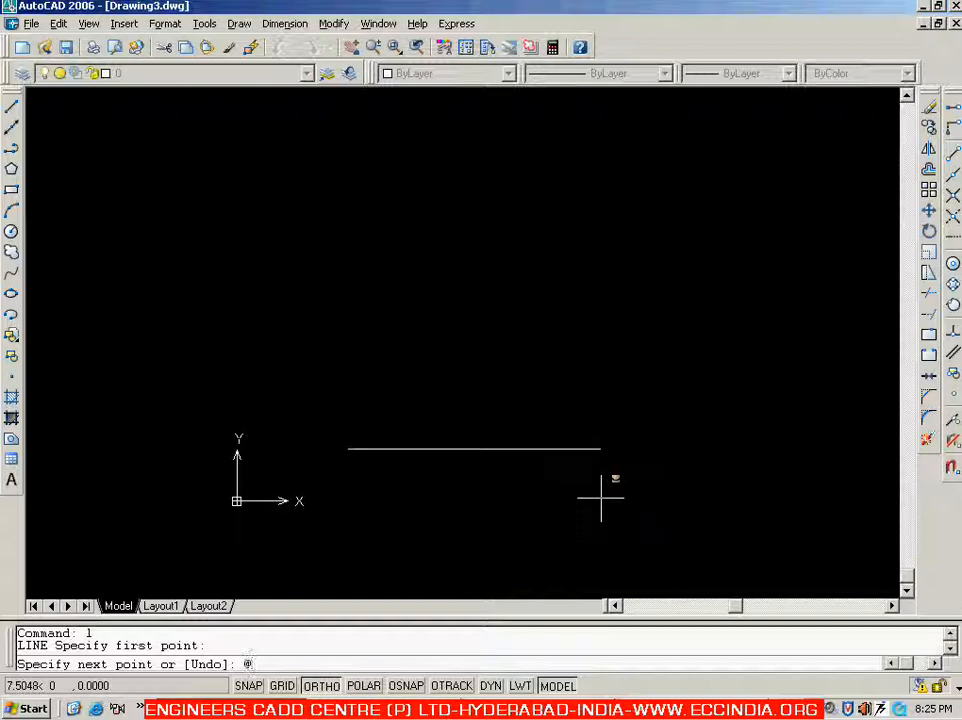
key(BackSpace)
key(BackSpace)
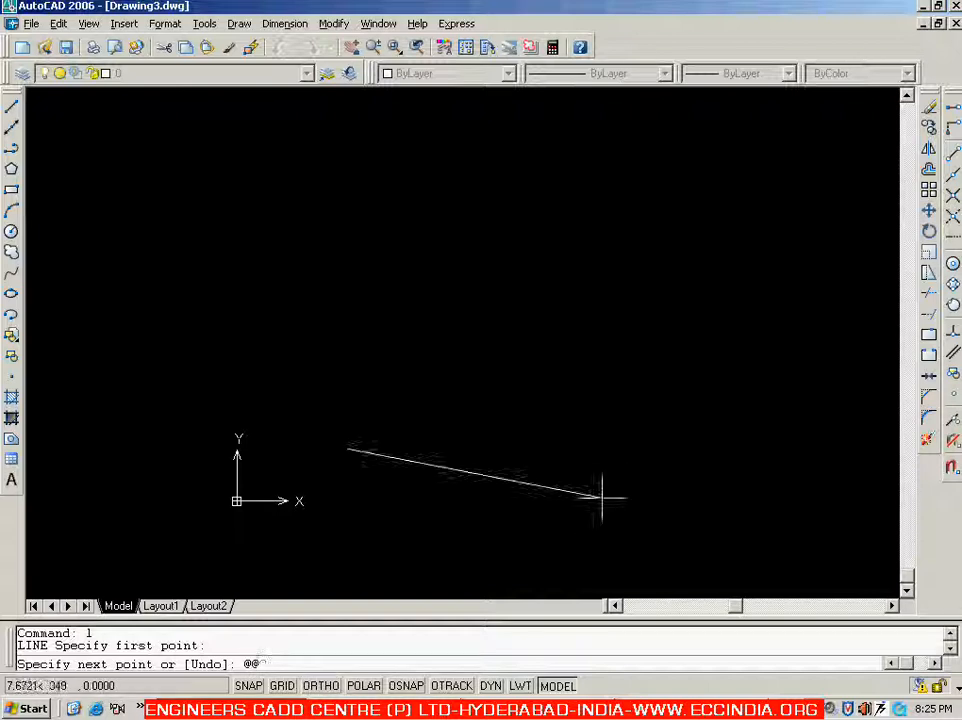
key(alt+Tab)
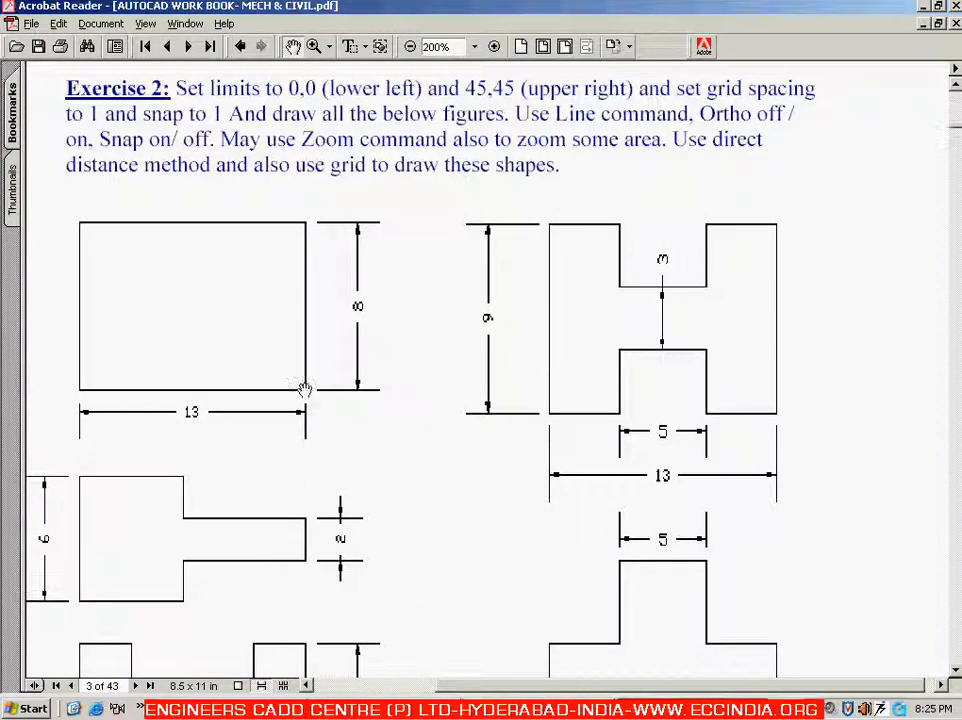
key(alt+Tab)
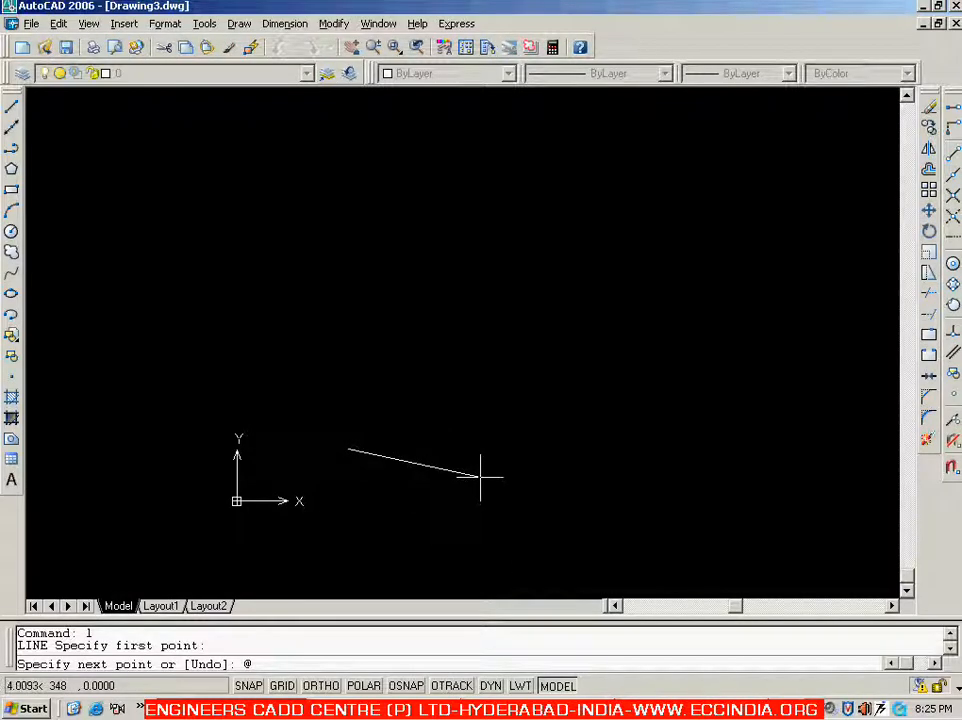
text(13,0)
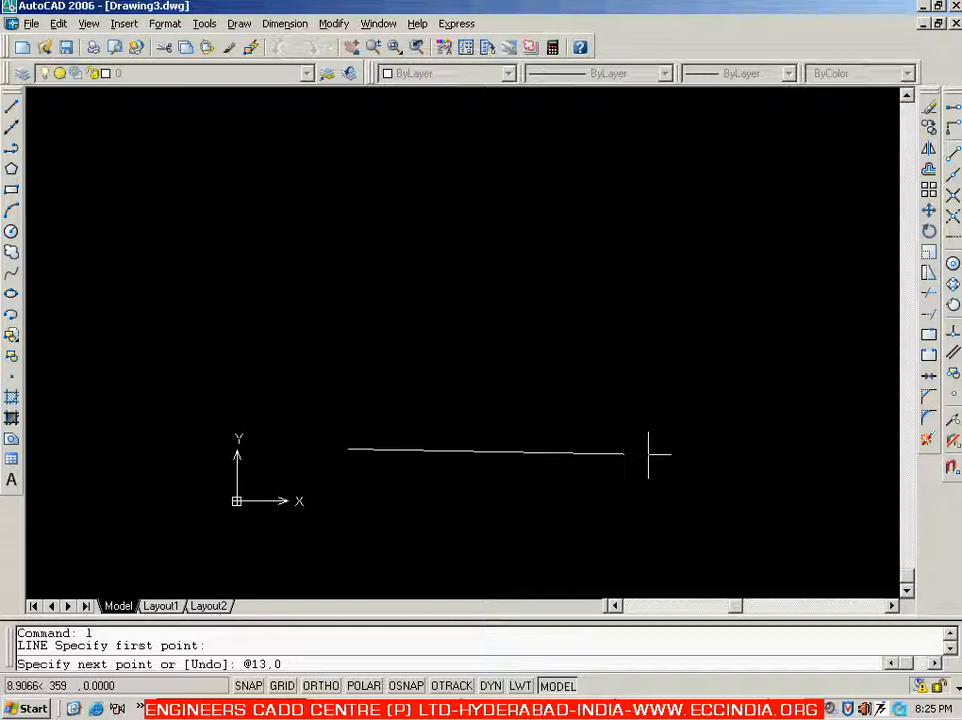
key(Return)
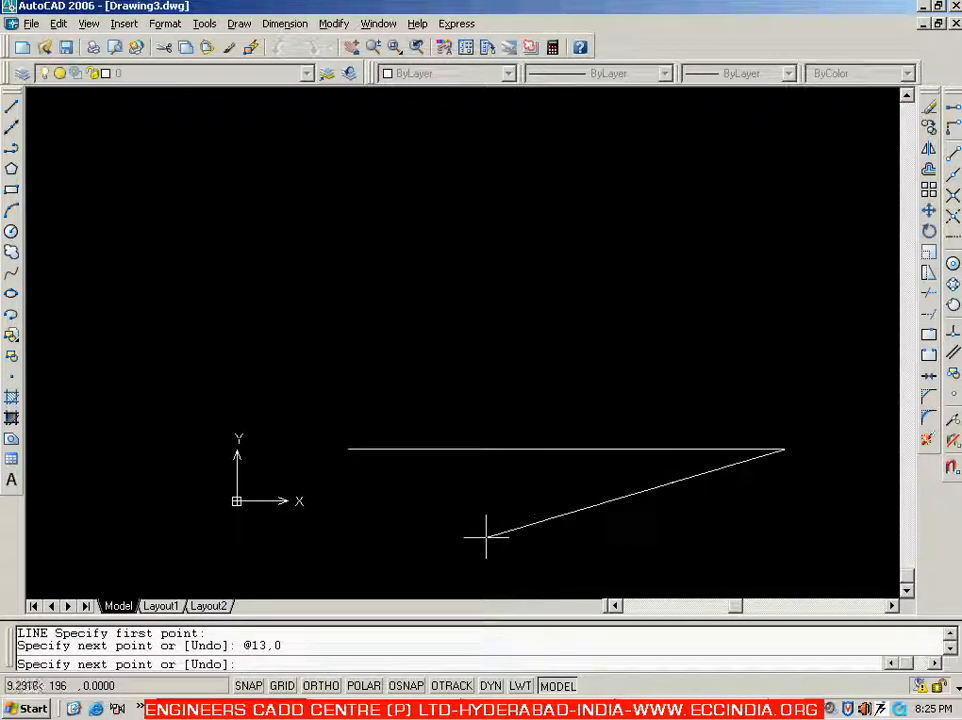
- Draw the rectangle's right side upward with relative coordinates @0,8 and consult the exercise figure in Acrobat Reader
click(680, 709)
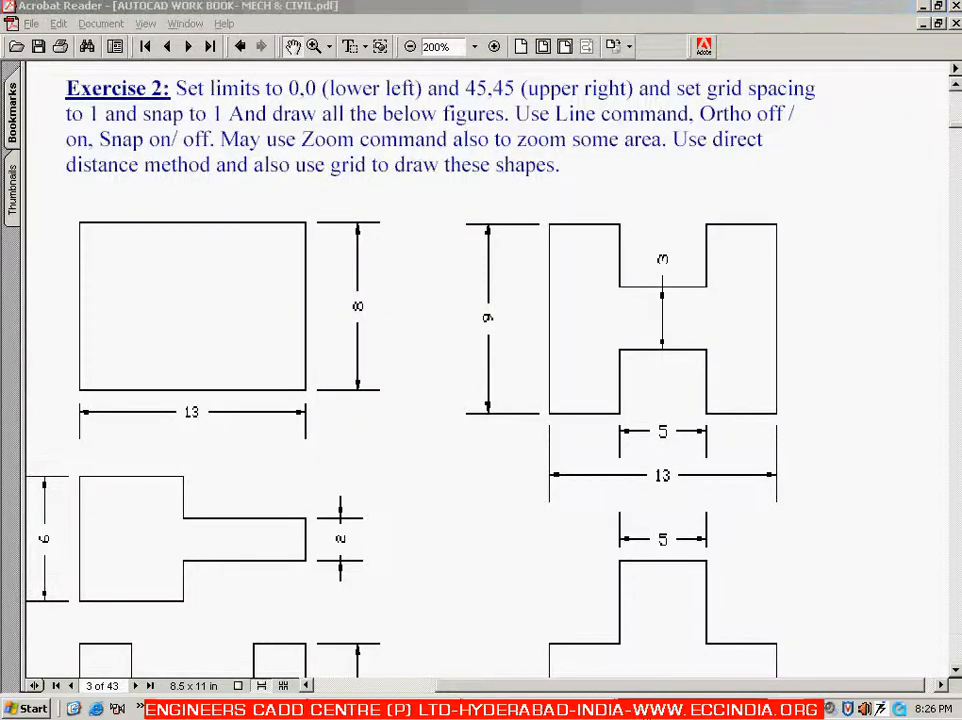
key(alt+Tab)
text(@)
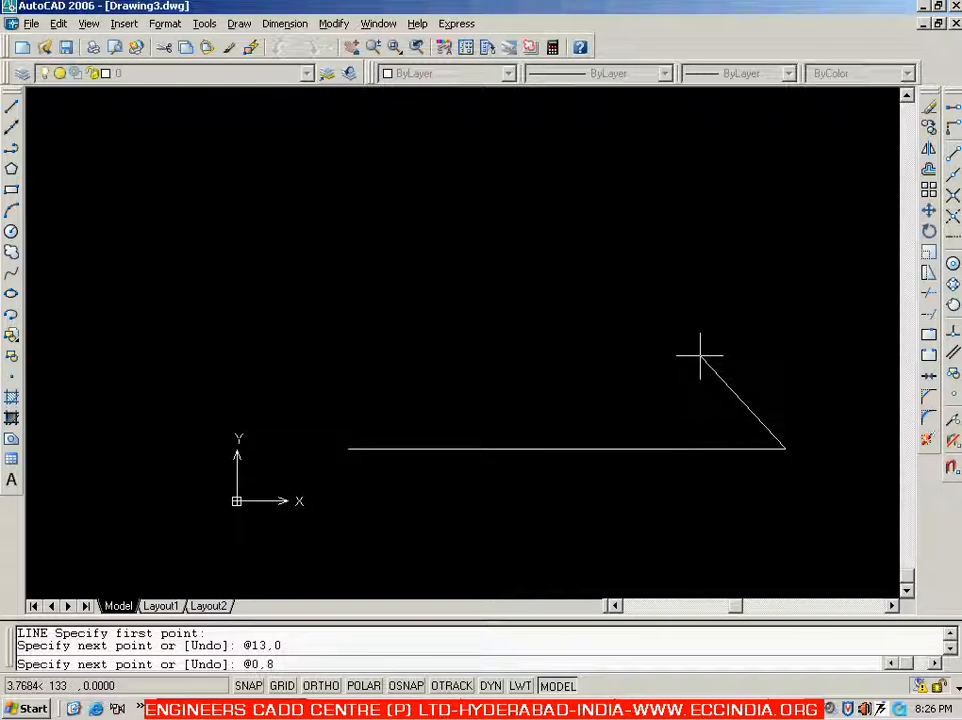
key(Return)
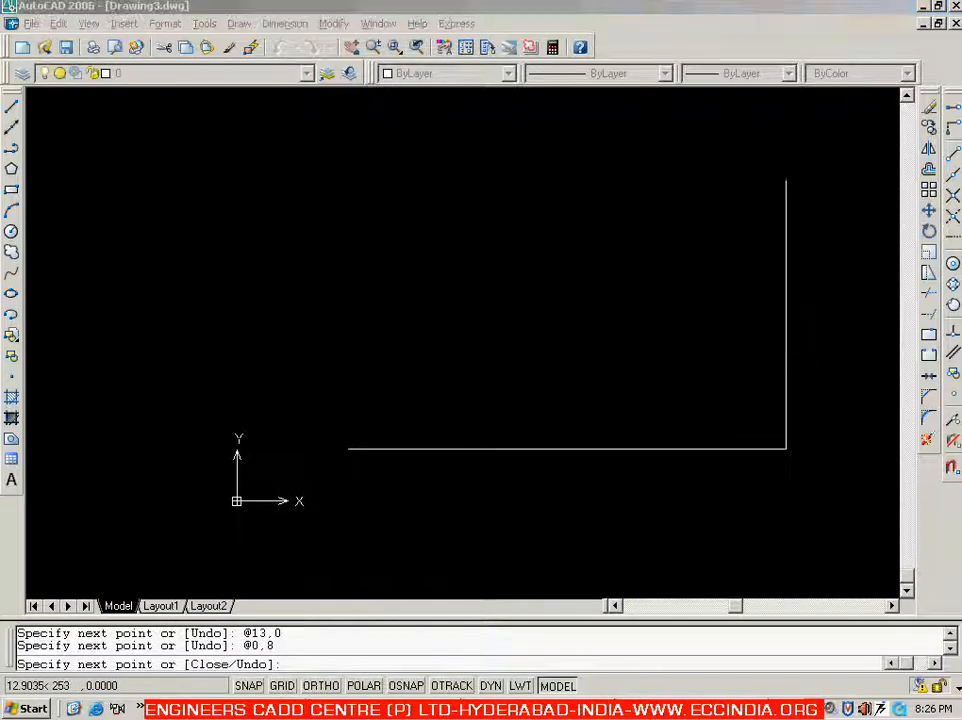
key(alt+Tab)
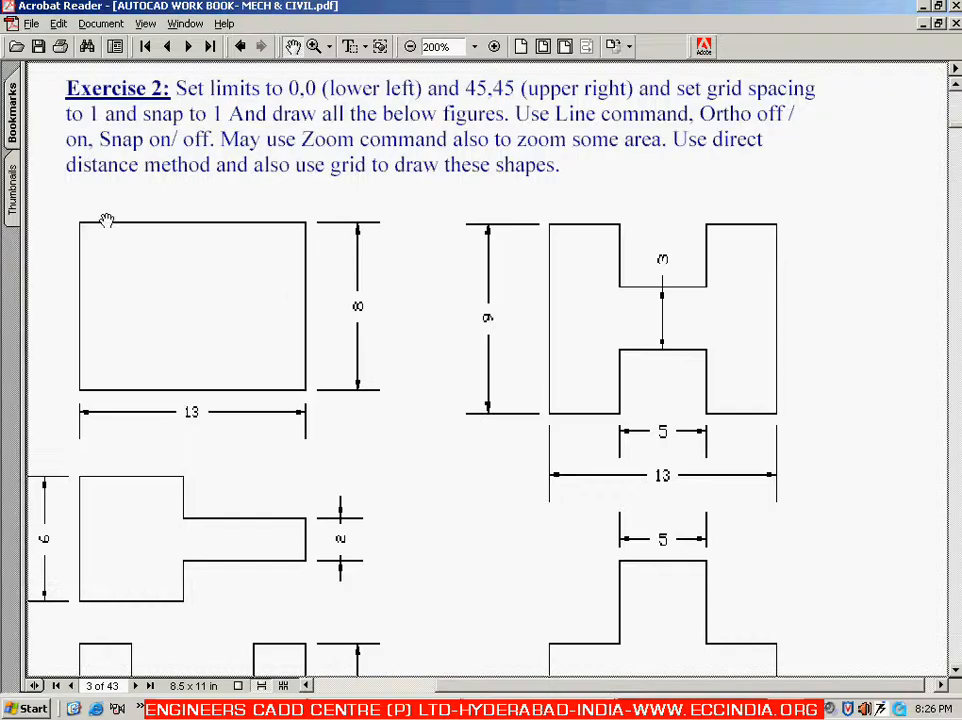